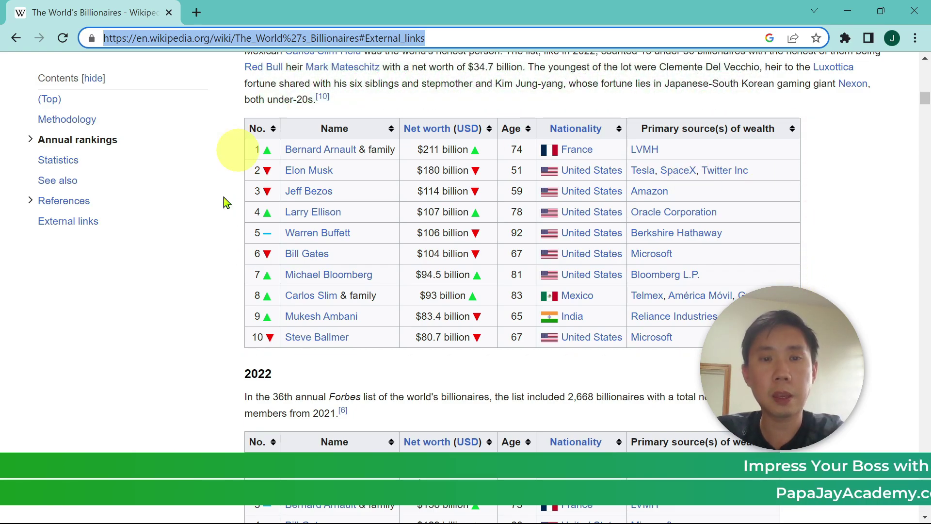
- Compare the finished Excel table with the Wikipedia page, then select net worth cells C2:C11 and C4
key("alt+Tab")
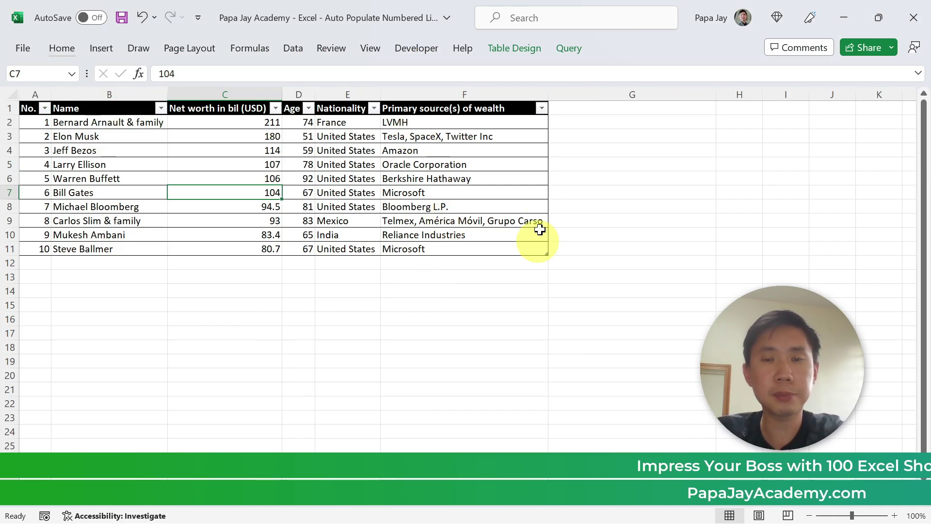
key("alt+Tab")
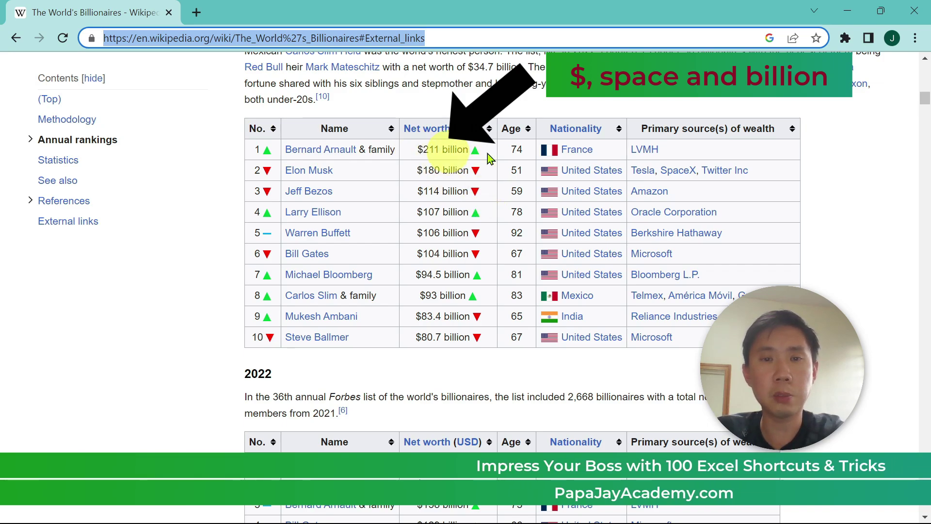
key("alt+Tab")
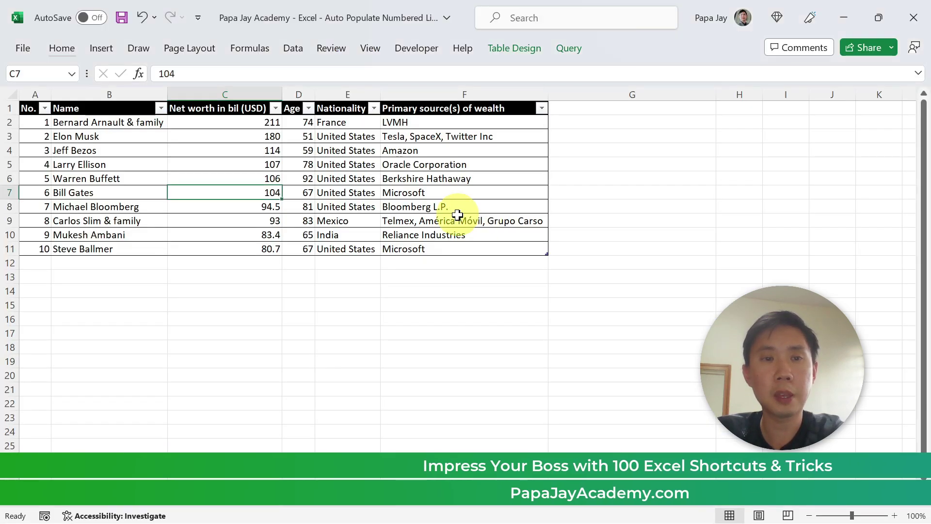
left_click_drag(266, 124, 256, 247)
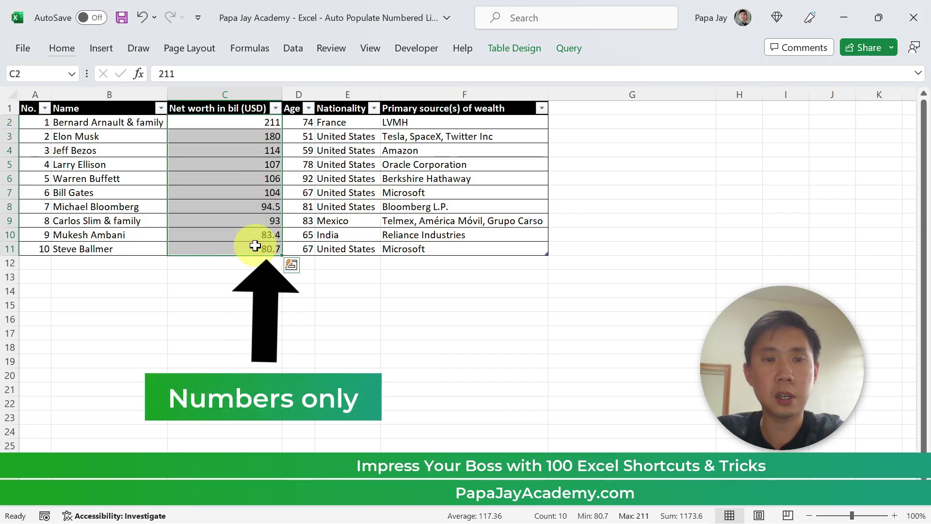
left_click(261, 155)
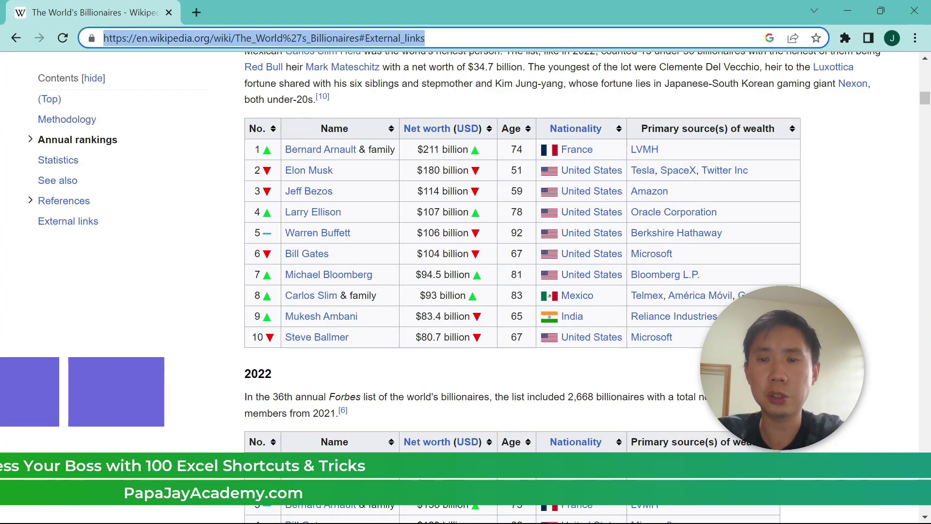
- Copy the Wikipedia billionaires table and paste it into Excel as HTML at A5, then select A18
left_click_drag(674, 342, 249, 129)
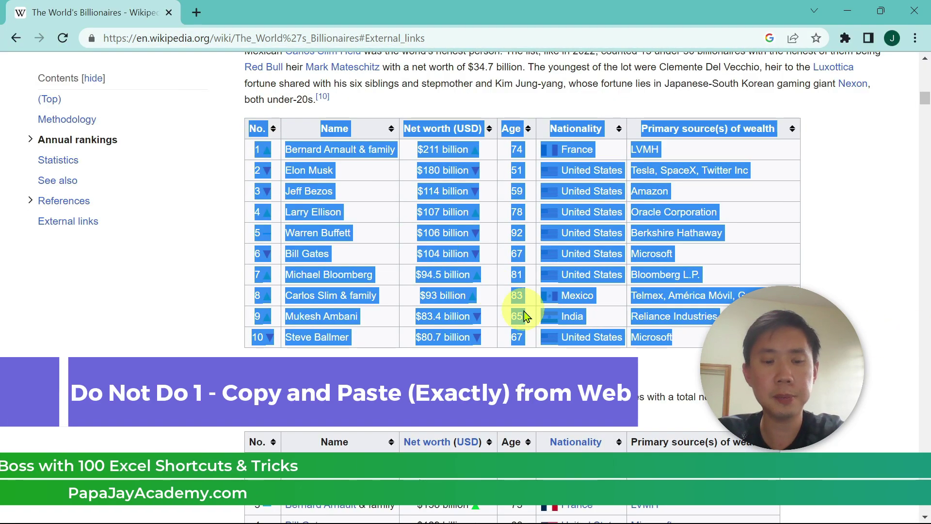
key("alt+Tab")
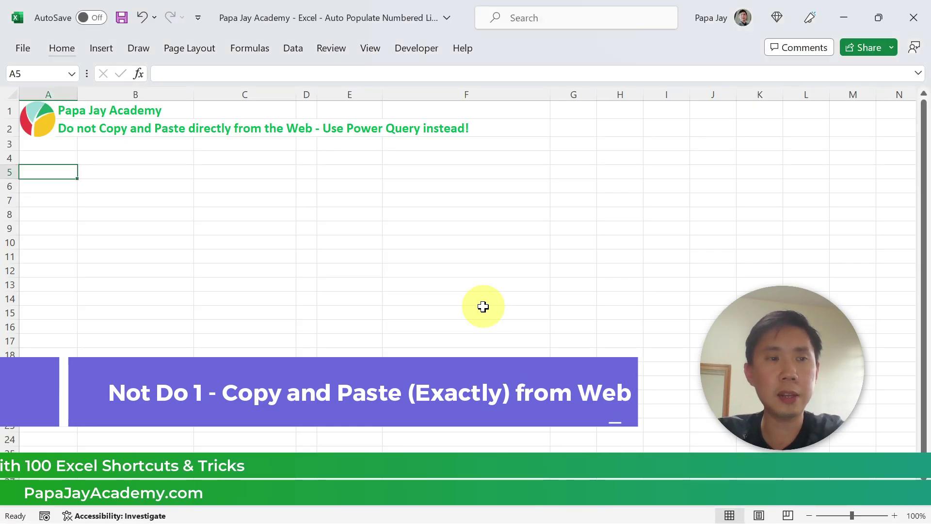
key("ctrl+alt+v")
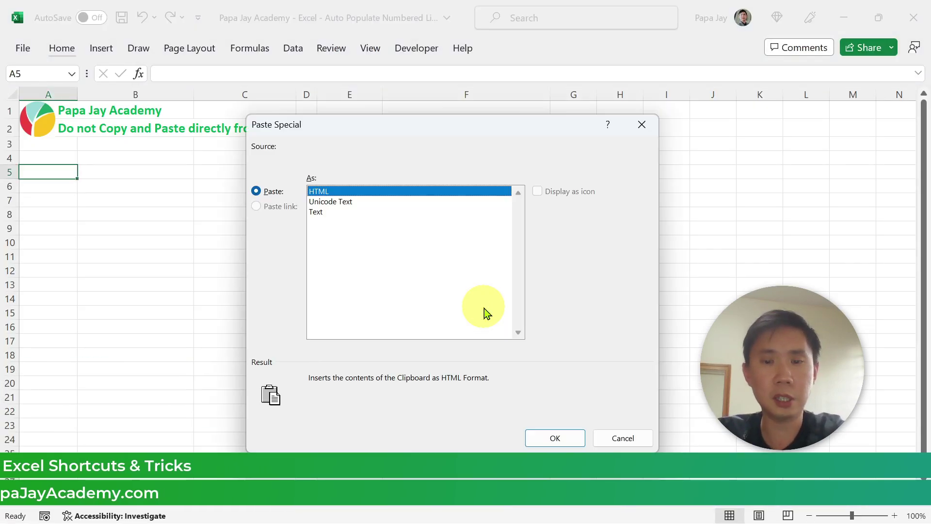
key("Return")
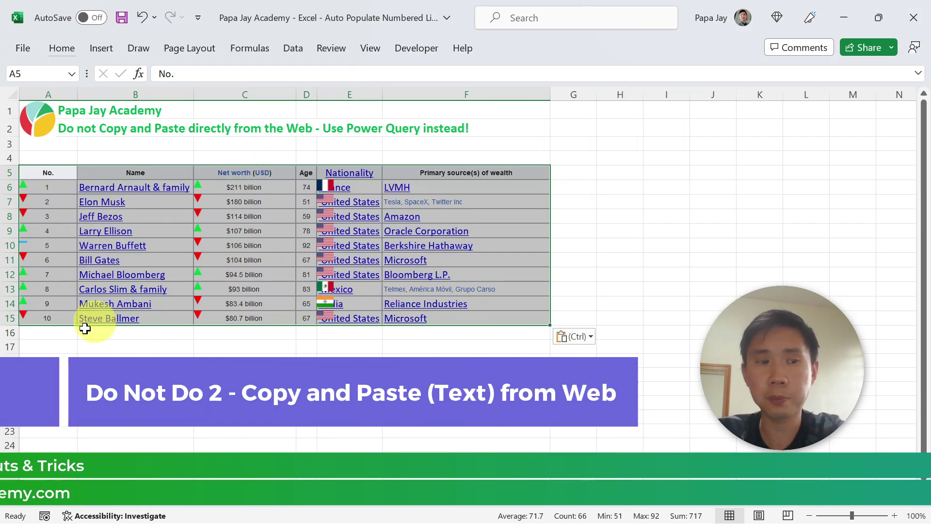
left_click(52, 355)
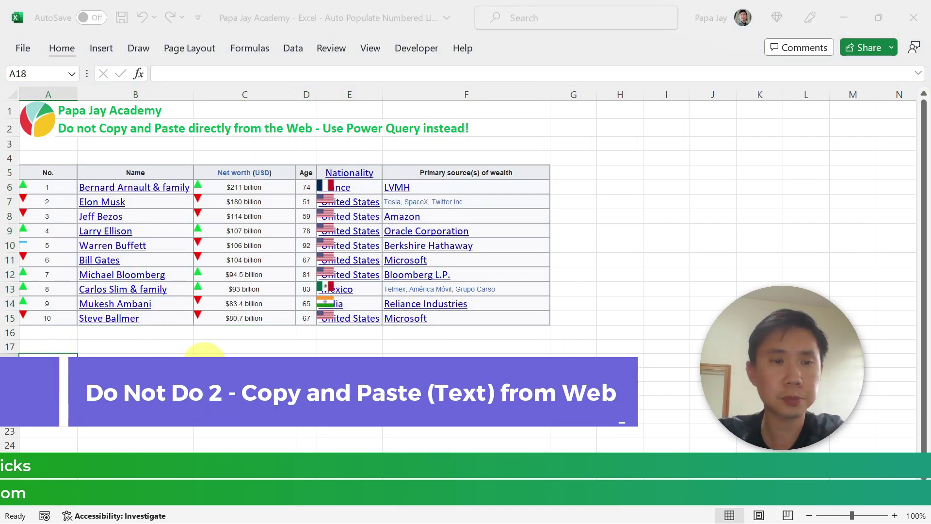
- Paste the web table as plain text at A18 and inspect the result from B20 down
key("ctrl+alt+v")
key("Down")
key("Down")
key("Return")
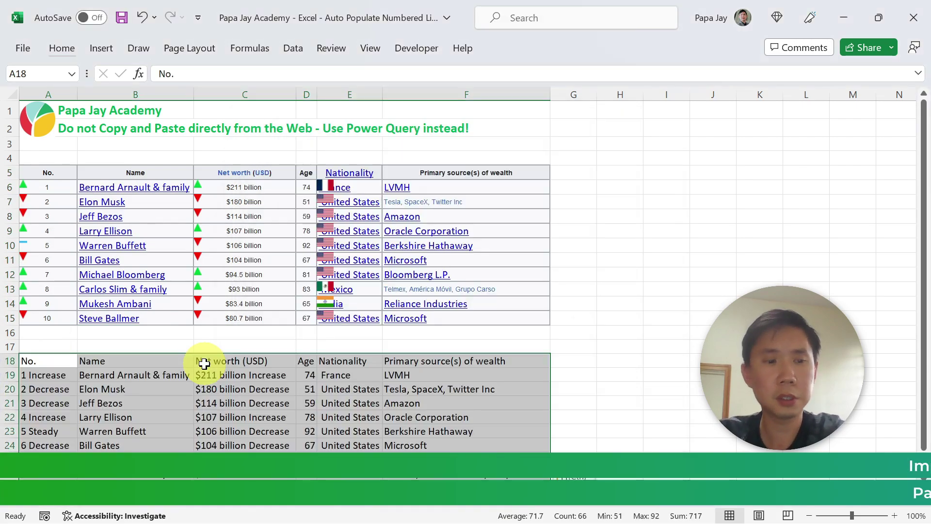
left_click(158, 390)
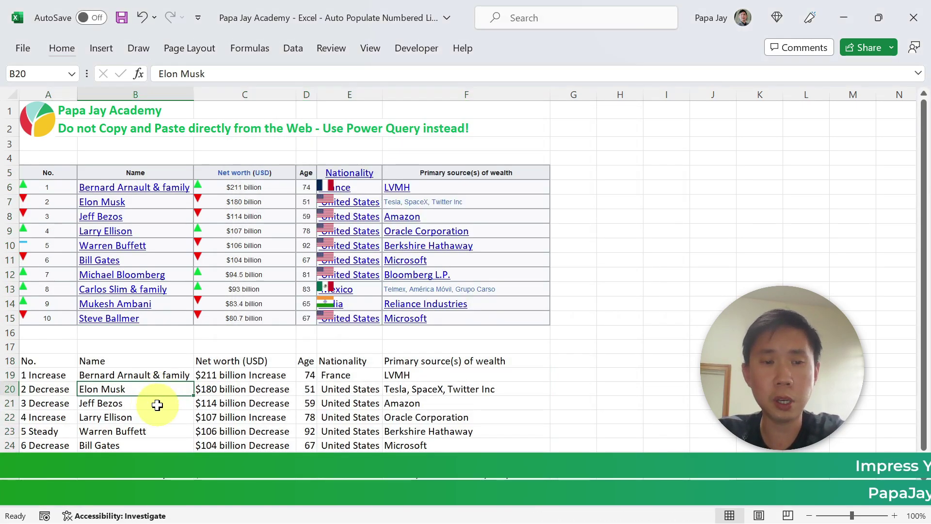
scroll(157, 405, "down", 1)
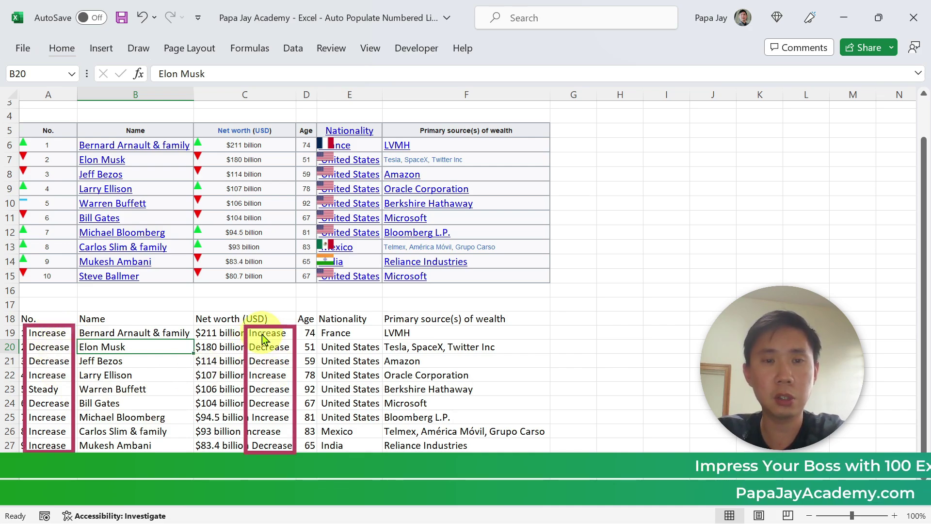
- Compare the pasted text with the Wikipedia page, then go to the sheet with the finished table
key("alt+Tab")
left_click(383, 186)
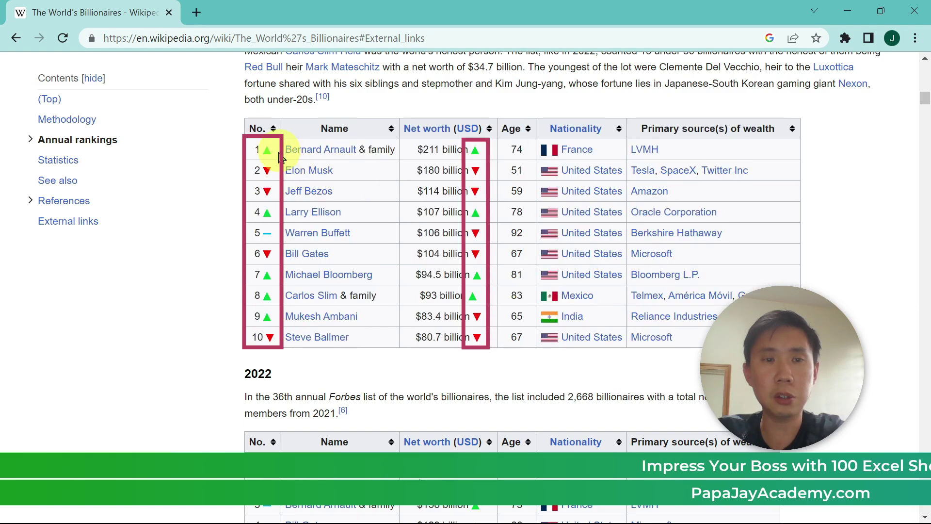
key("alt+Tab")
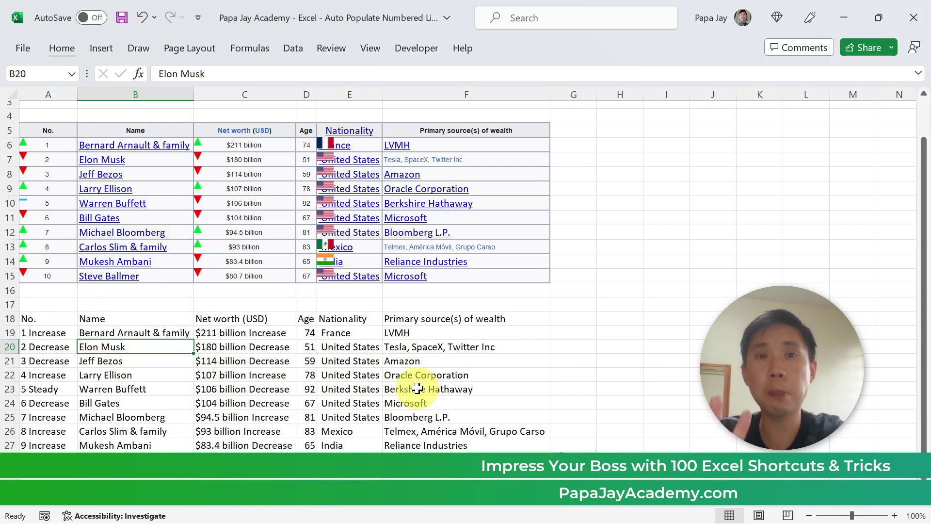
key("ctrl+Page_Down")
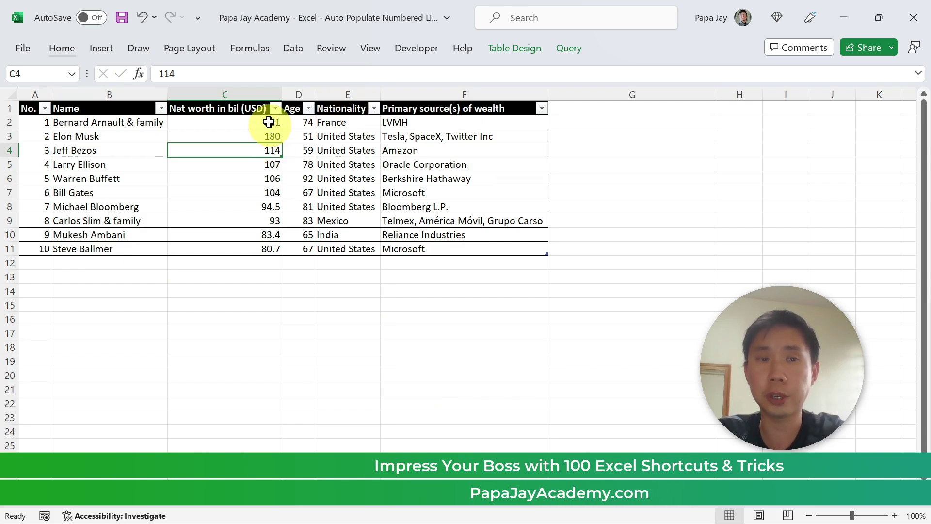
- Glance at the Wikipedia page, then start a Data > Get Data From Web import
key("alt+Tab")
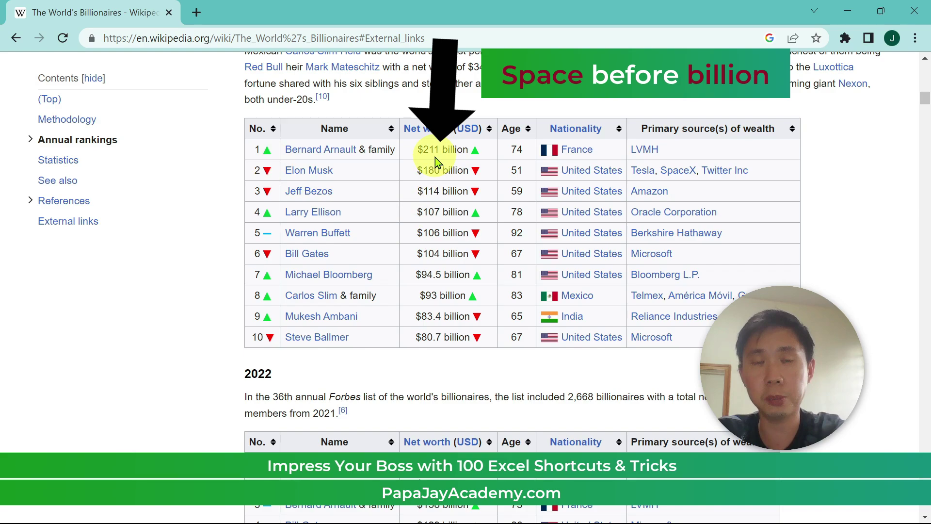
key("alt+Tab")
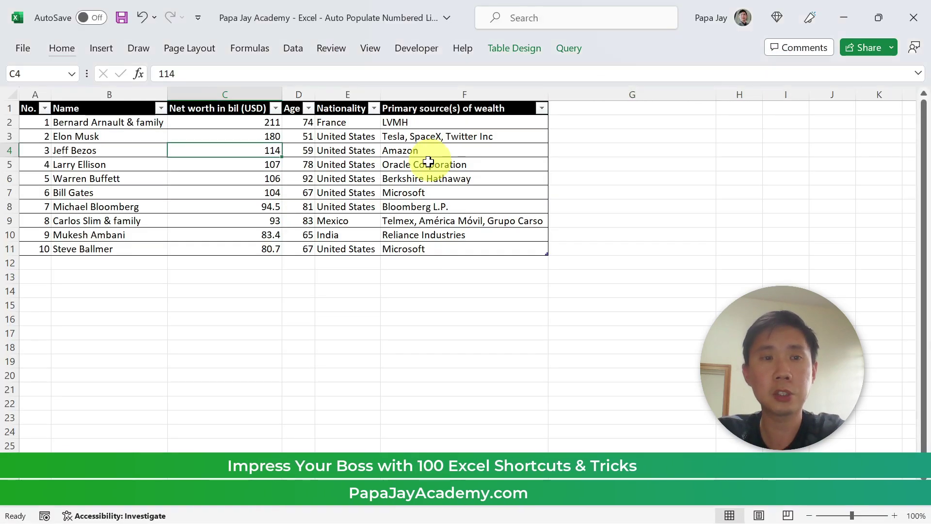
left_click(299, 54)
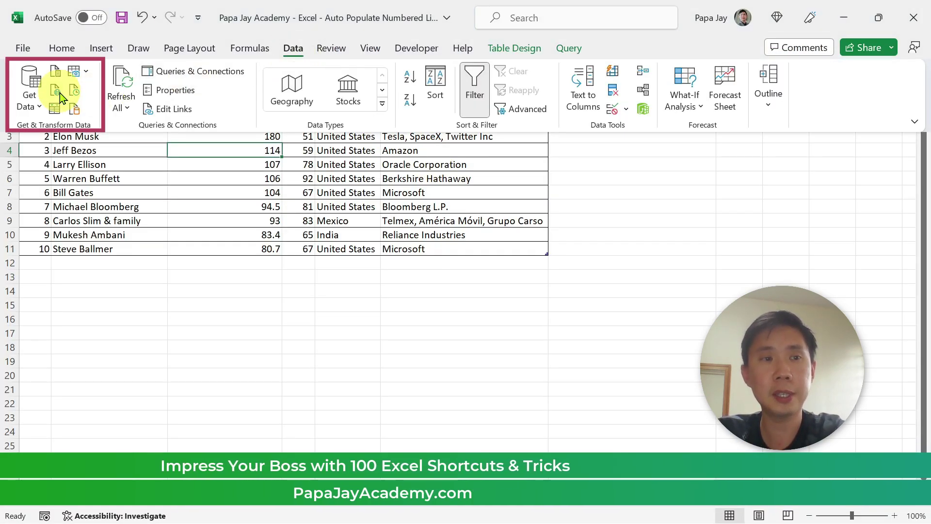
left_click(58, 93)
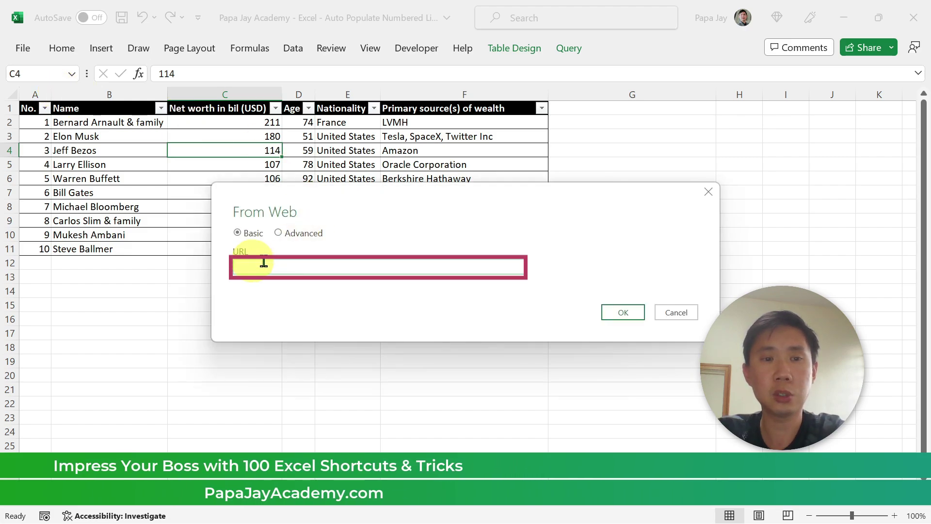
- Copy the Wikipedia billionaires page URL from Chrome and paste it into the URL box
key("alt+Tab")
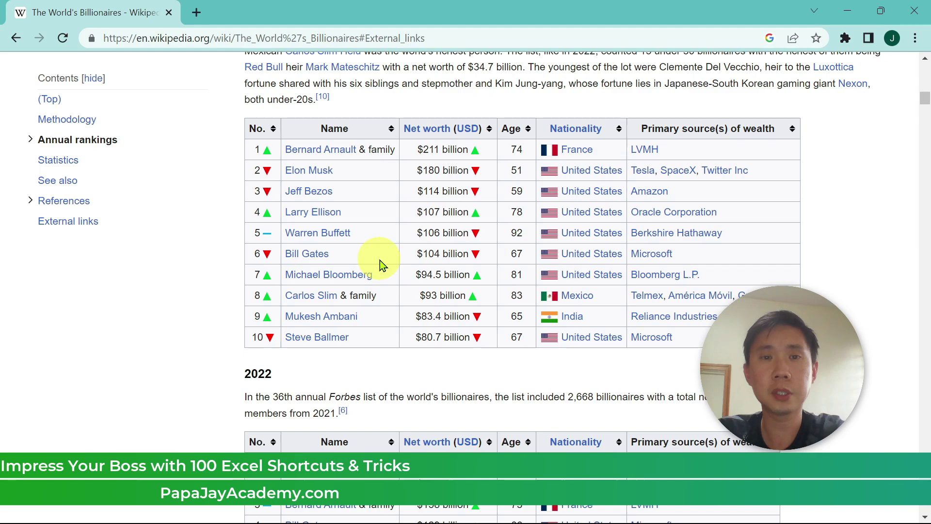
key("ctrl+l")
key("ctrl+c")
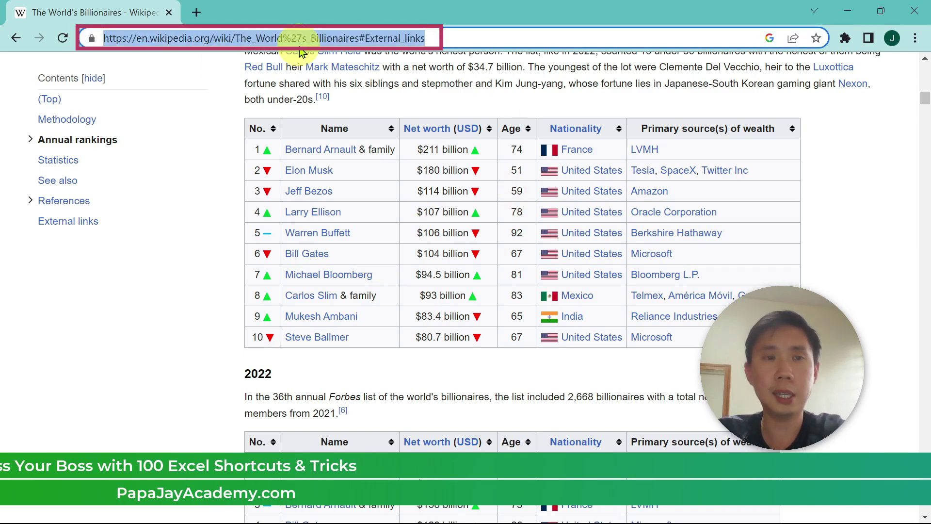
key("alt+Tab")
key("ctrl+v")
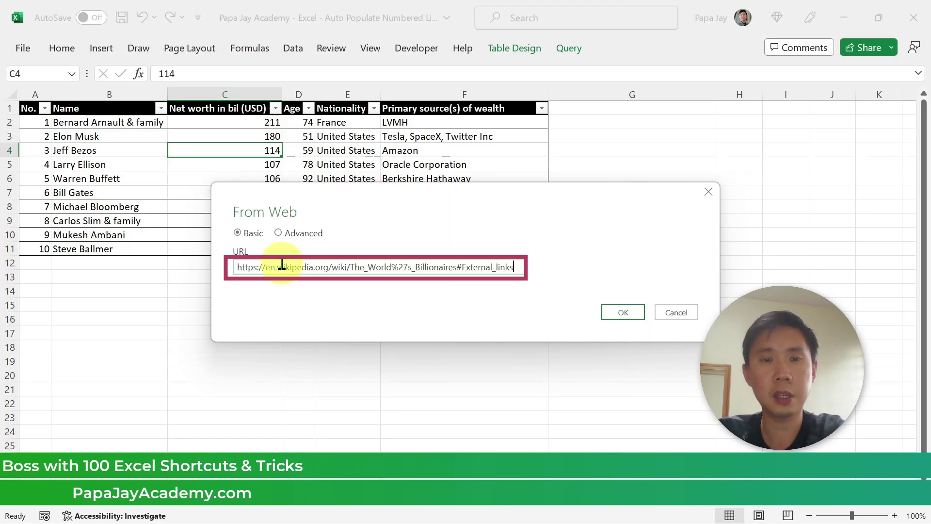
- Connect to the Wikipedia URL and preview the 2023 table in the Navigator
left_click(622, 313)
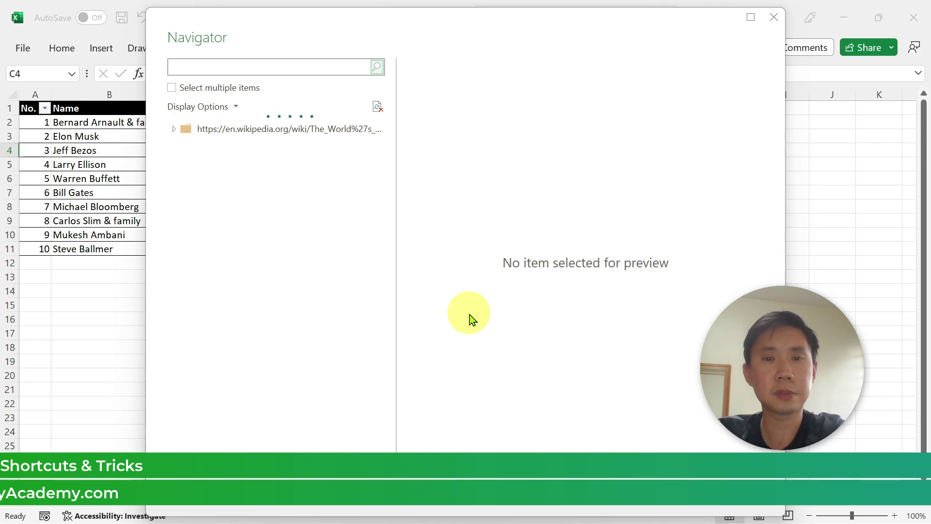
scroll(244, 262, "down", 7)
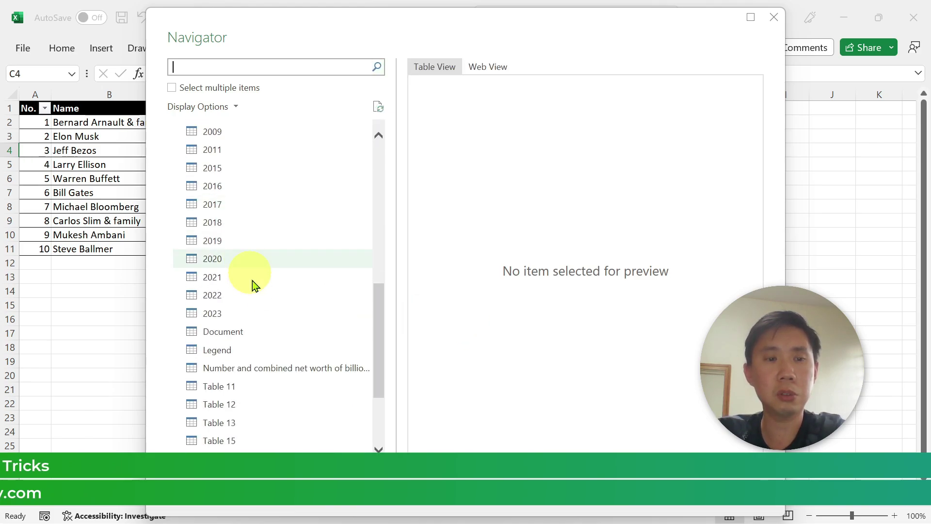
left_click(237, 313)
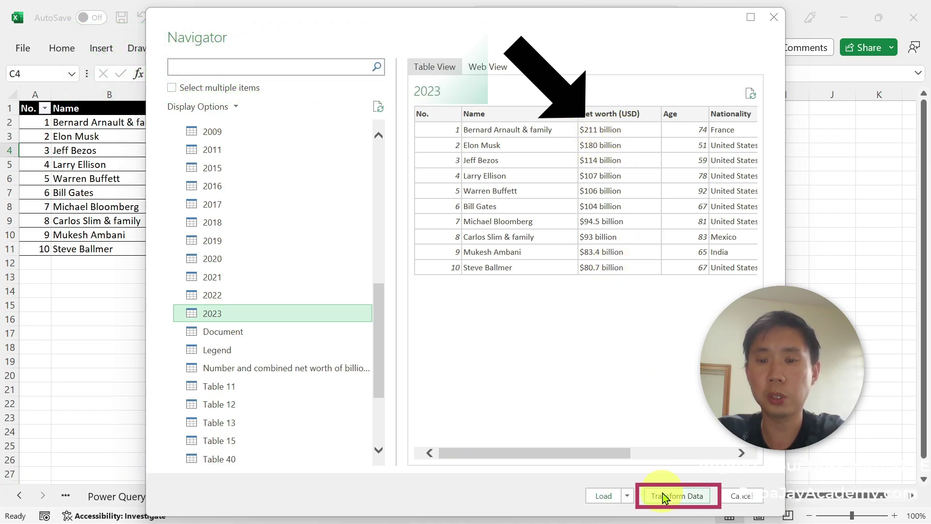
- Load the 2023 table into Power Query and open Text Between Delimiters for Net worth (USD)
left_click(662, 493)
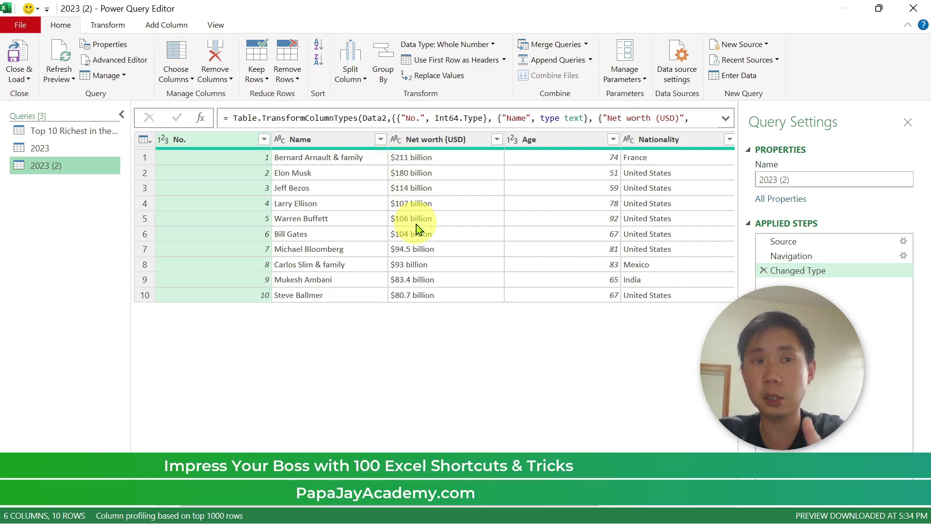
left_click(108, 25)
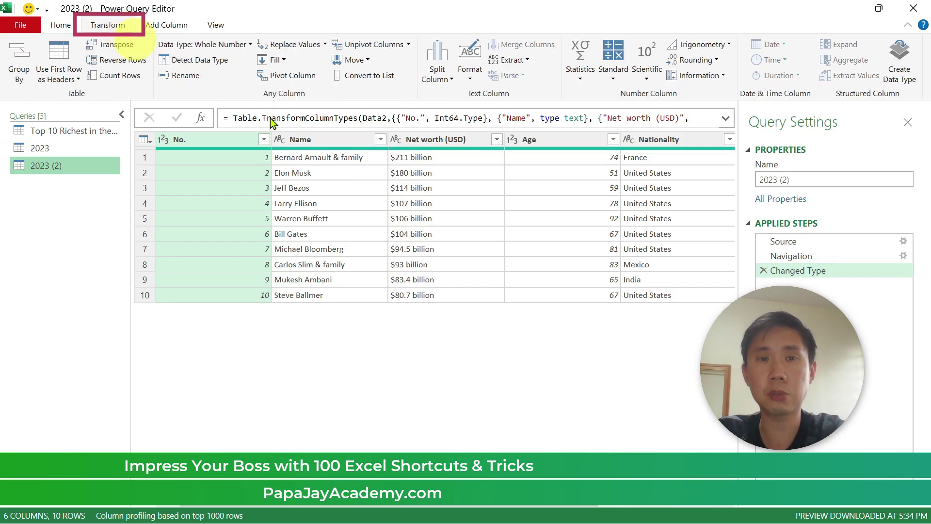
left_click(429, 184)
left_click(483, 59)
left_click(502, 170)
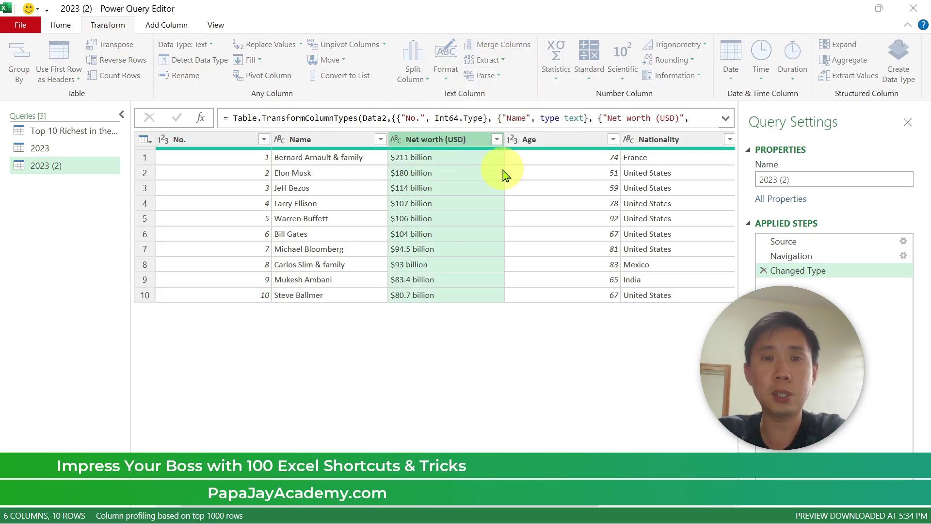
left_click_drag(483, 175, 484, 239)
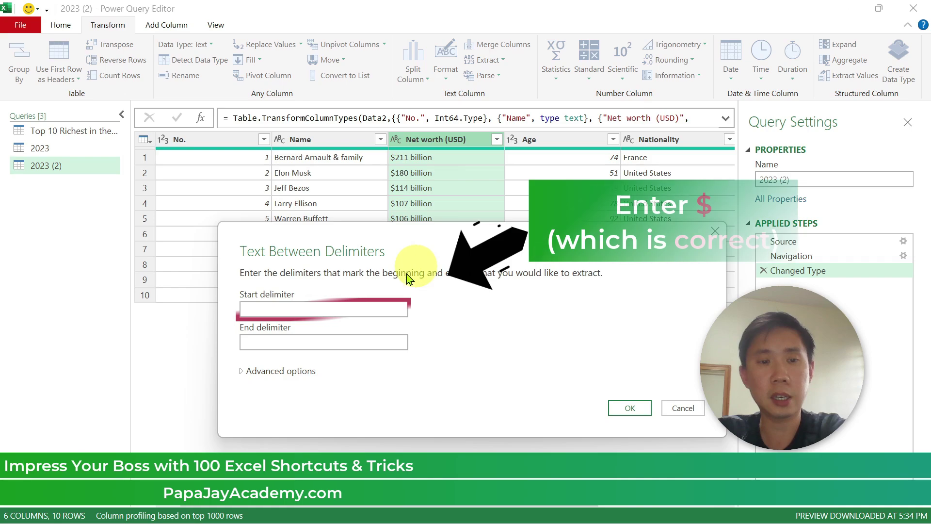
- Extract net worth text between '$' and a space, then delete that extraction step
type("$")
left_click(320, 341)
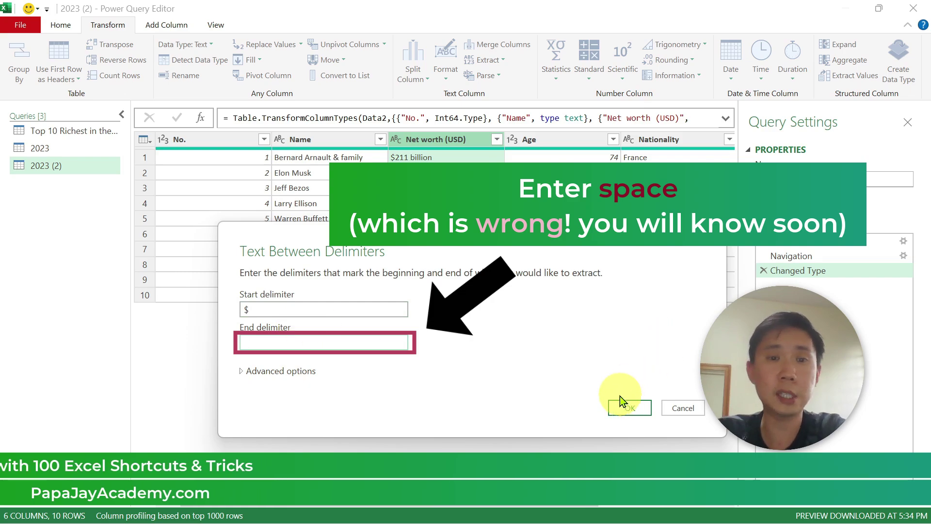
left_click(629, 407)
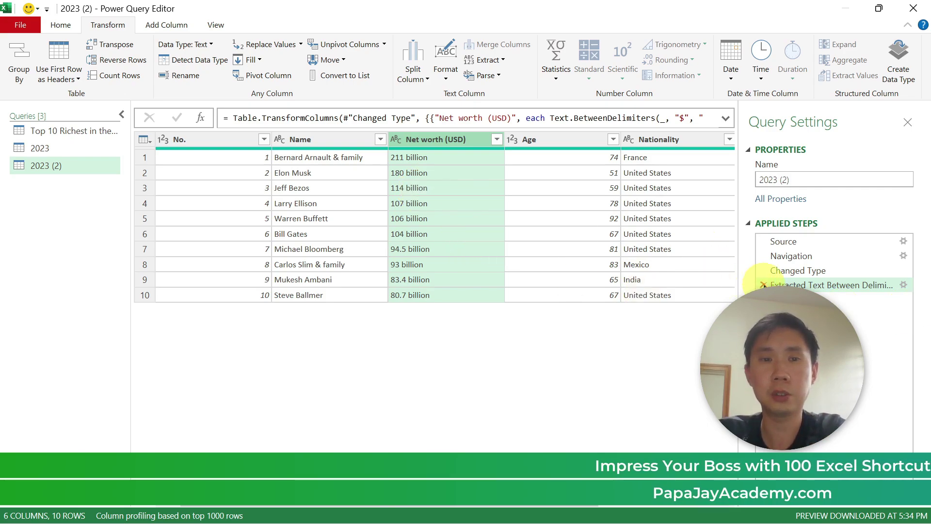
left_click(763, 285)
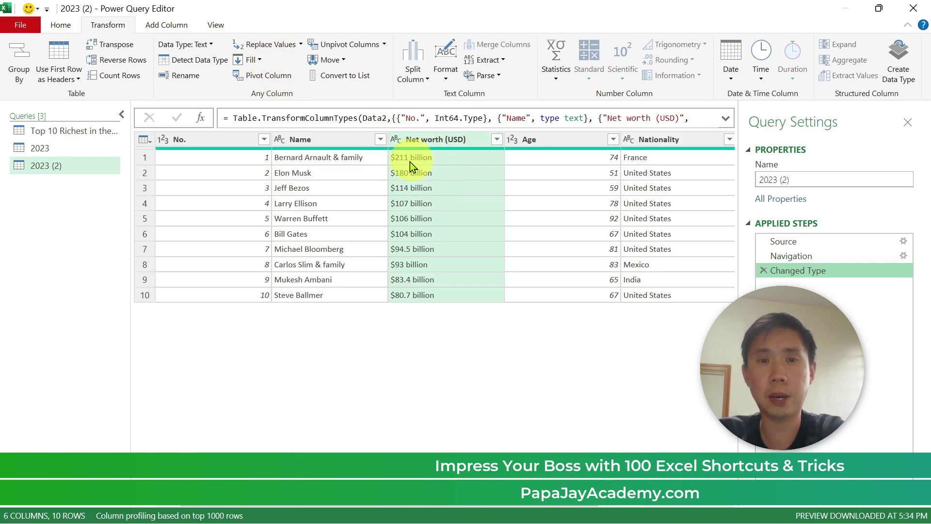
- Replace the non-breaking spaces #(00A0) in Net worth (USD) with nothing, using special characters
left_click(269, 45)
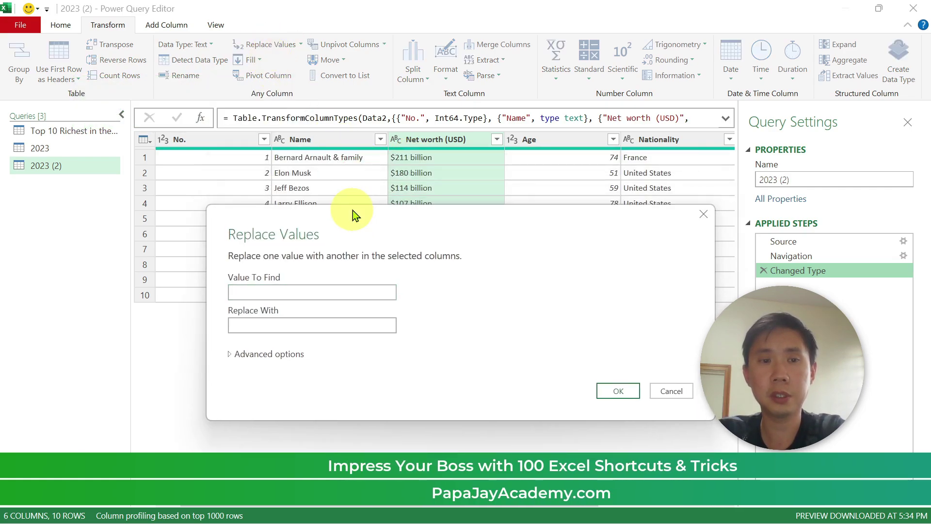
left_click(325, 291)
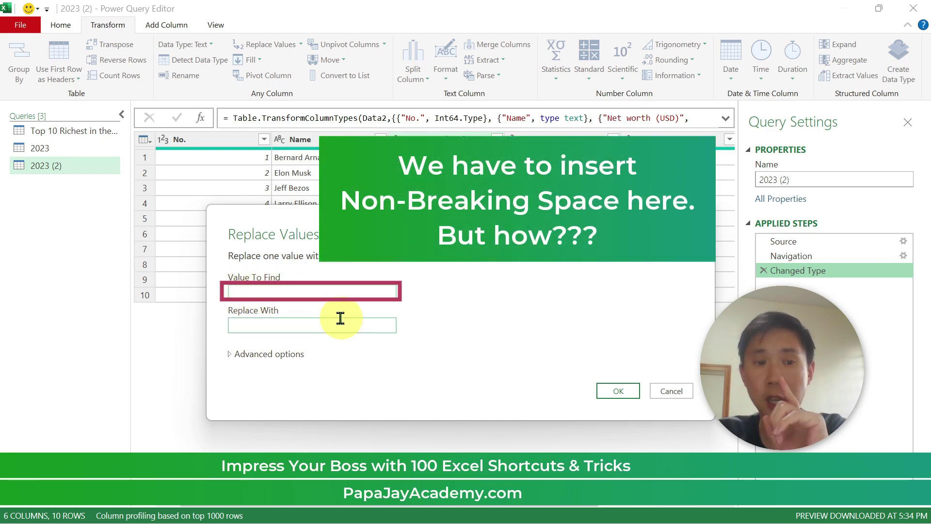
left_click(230, 355)
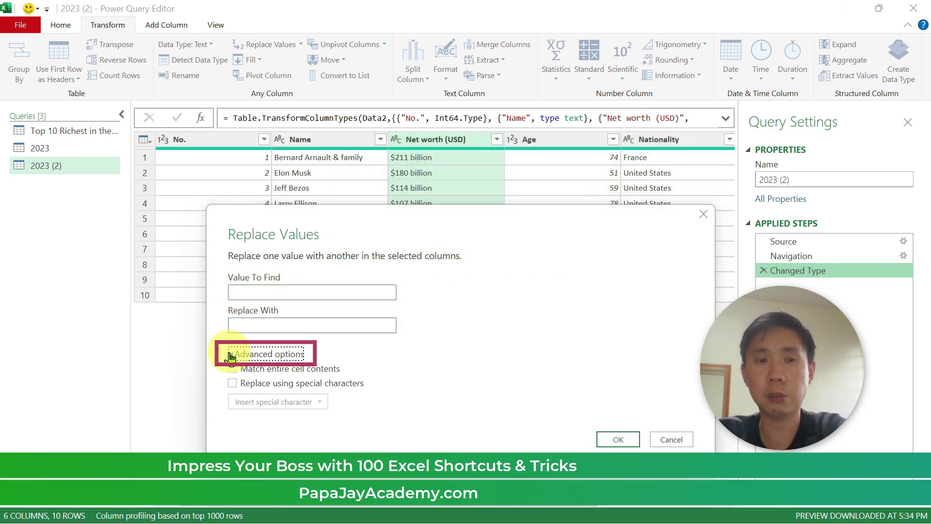
left_click(233, 383)
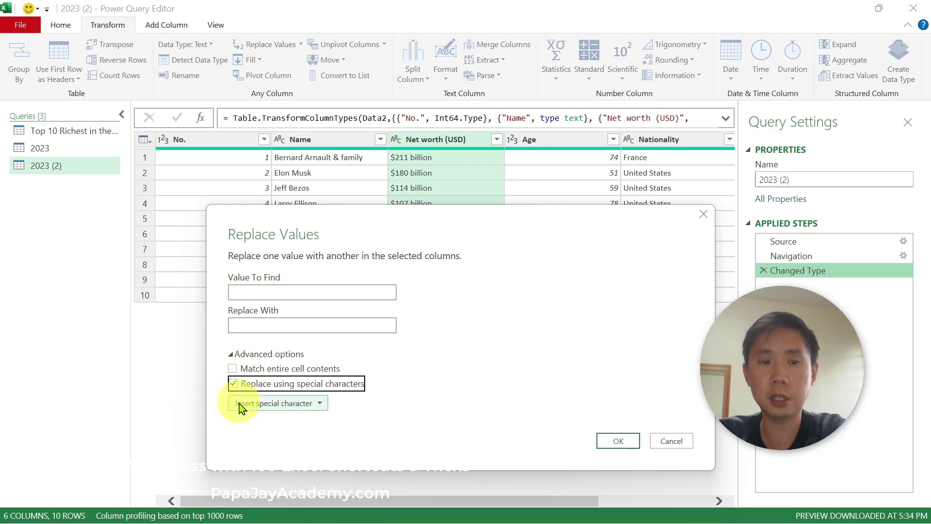
left_click(240, 403)
left_click(248, 475)
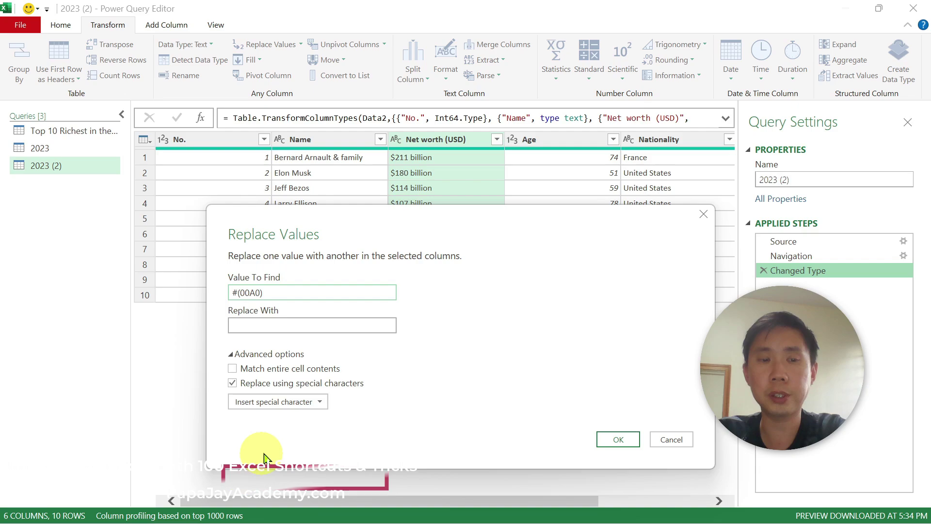
left_click(256, 324)
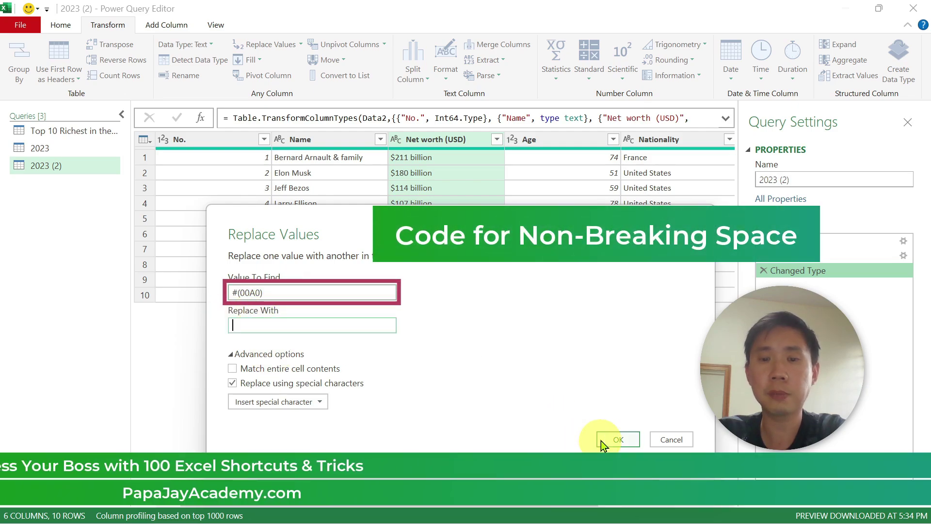
left_click(618, 439)
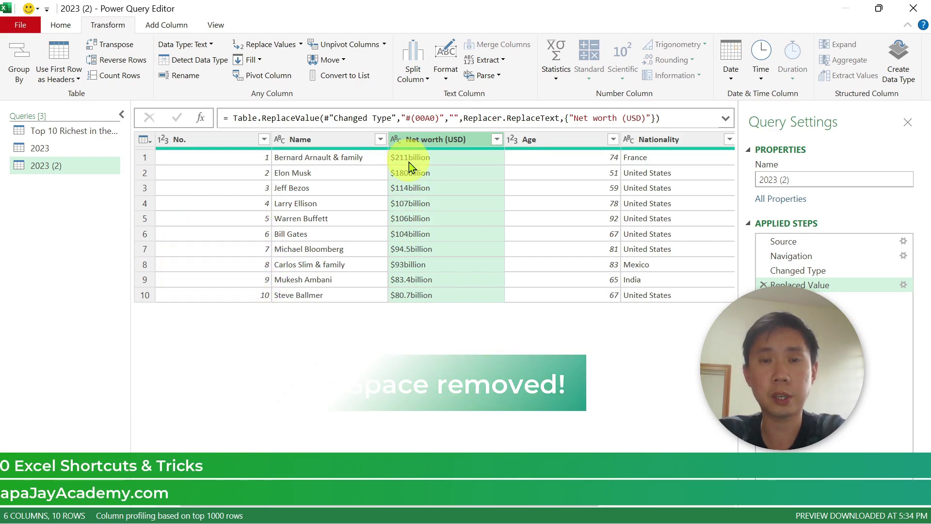
- Extract the text between '$' and 'b' in Net worth (USD), leaving figures like 211
left_click(501, 61)
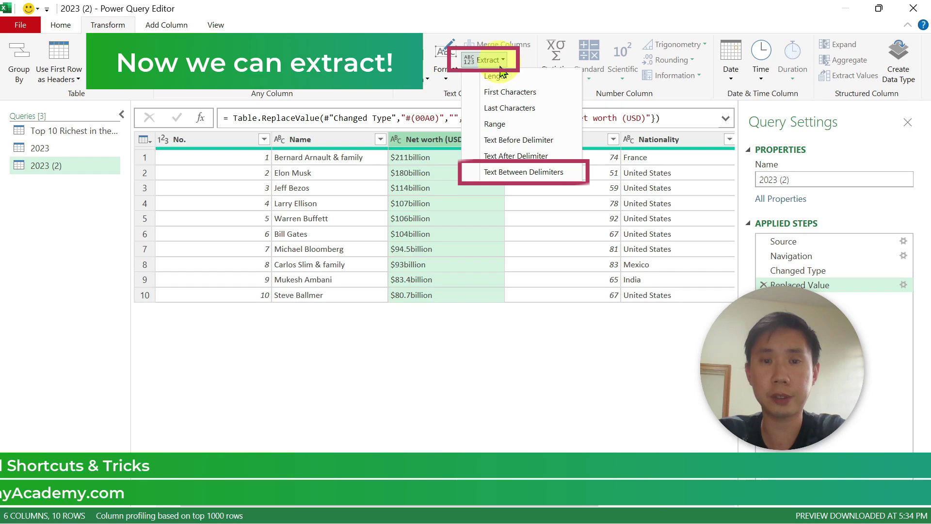
left_click(514, 172)
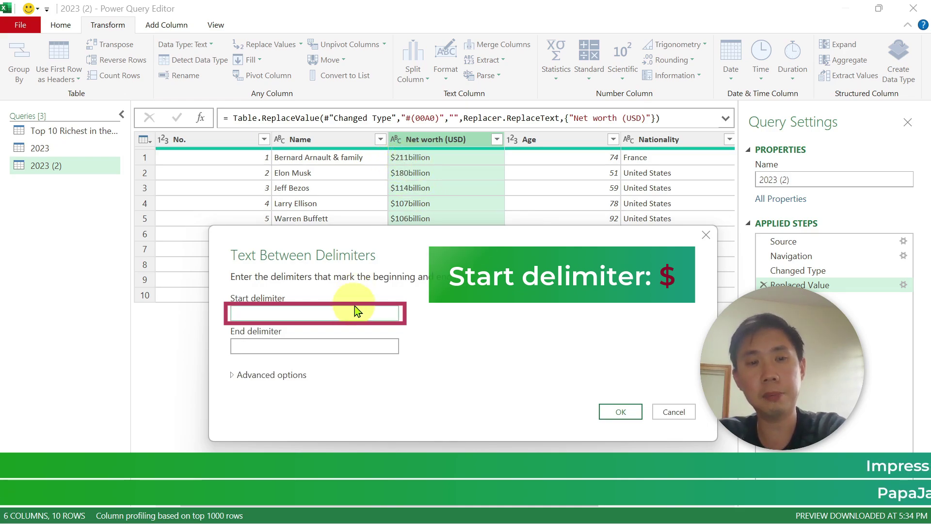
type("$")
left_click(310, 344)
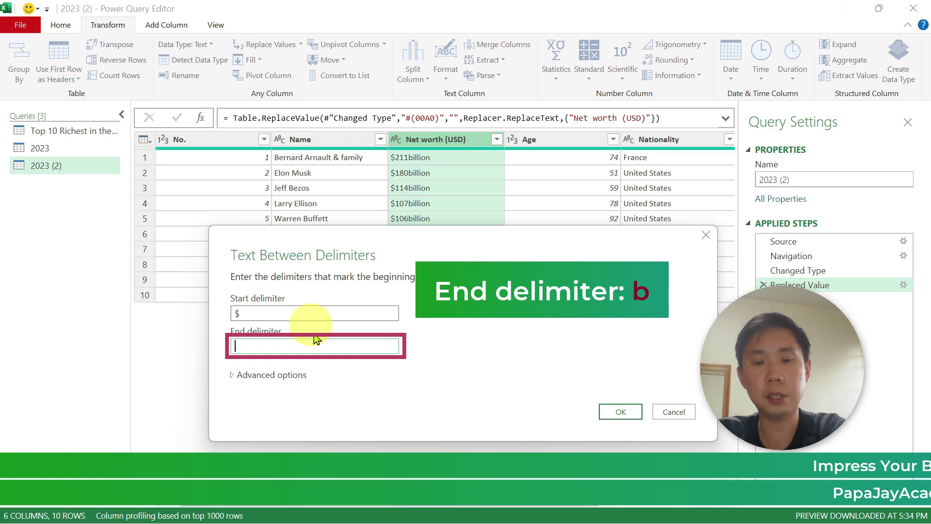
left_click(614, 413)
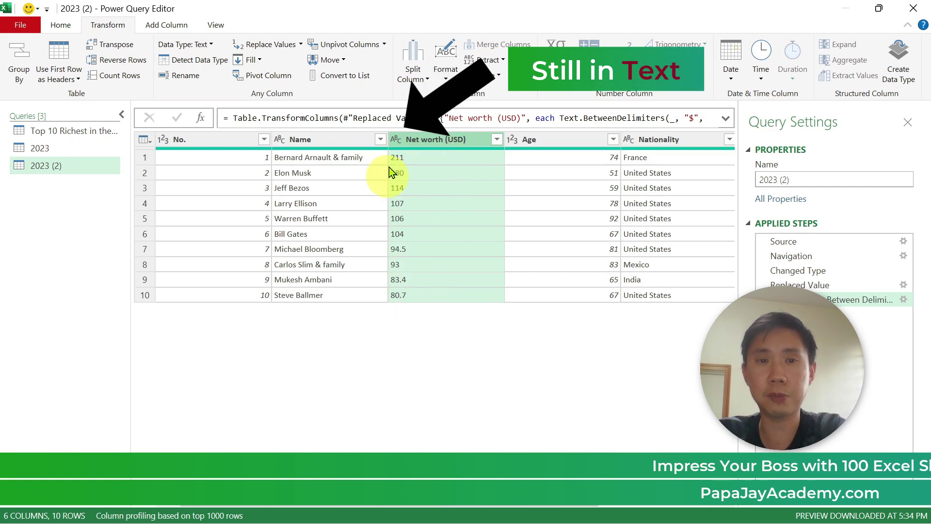
- Make Net worth a Decimal Number column named 'Net worth in bil (USD)', then Close & Load
left_click(398, 146)
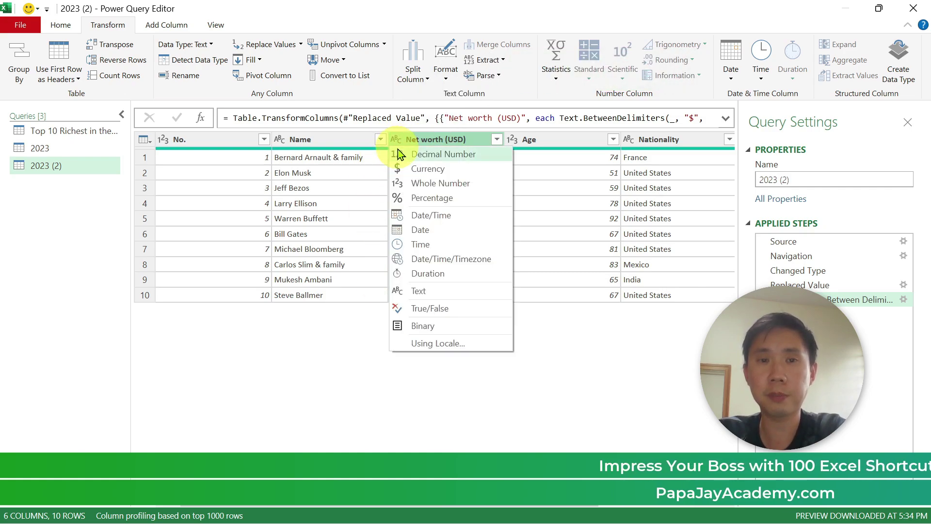
left_click(404, 160)
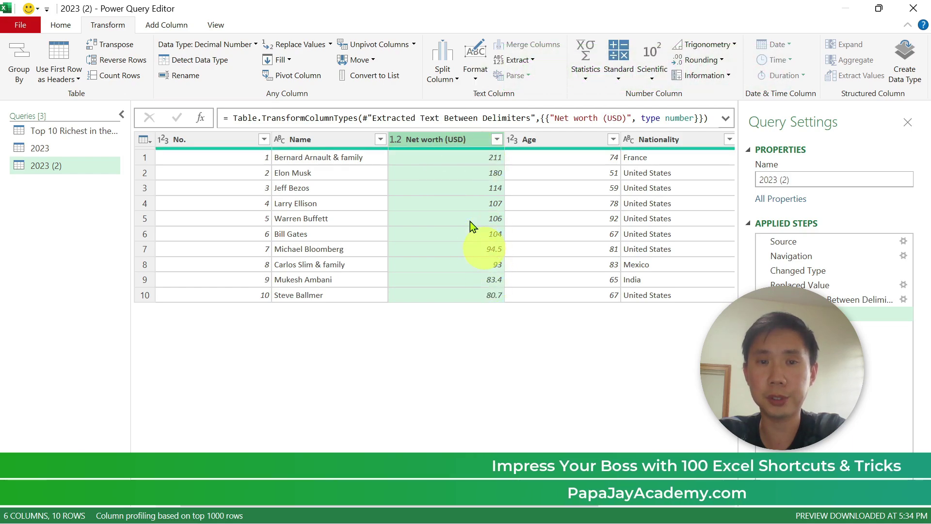
double_click(444, 139)
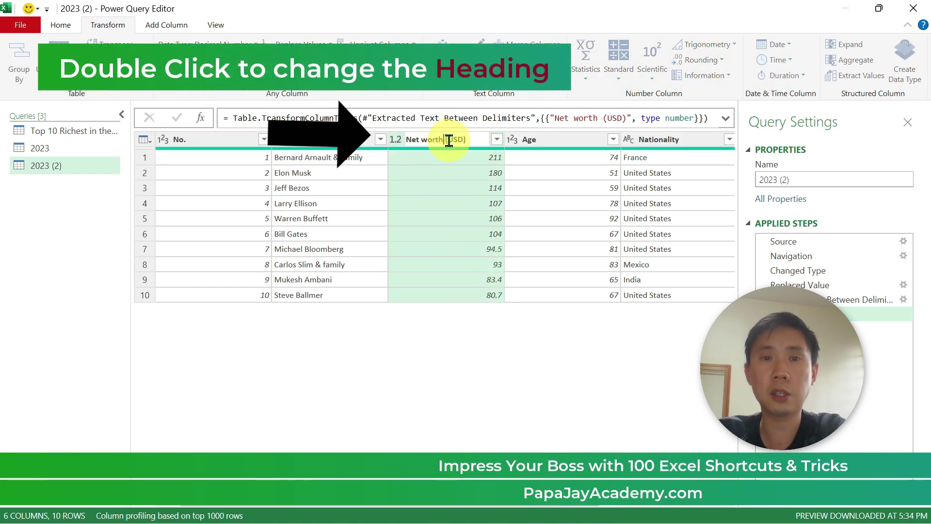
type("in")
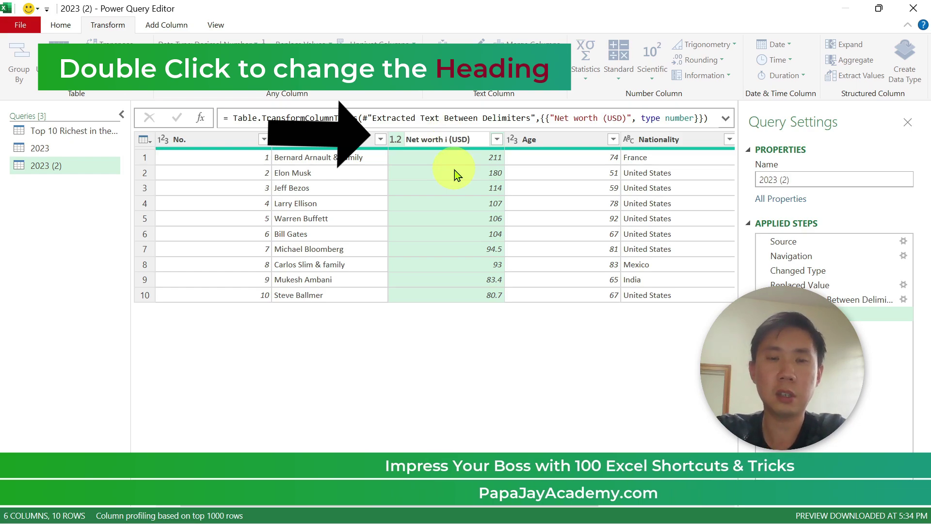
type(" bil")
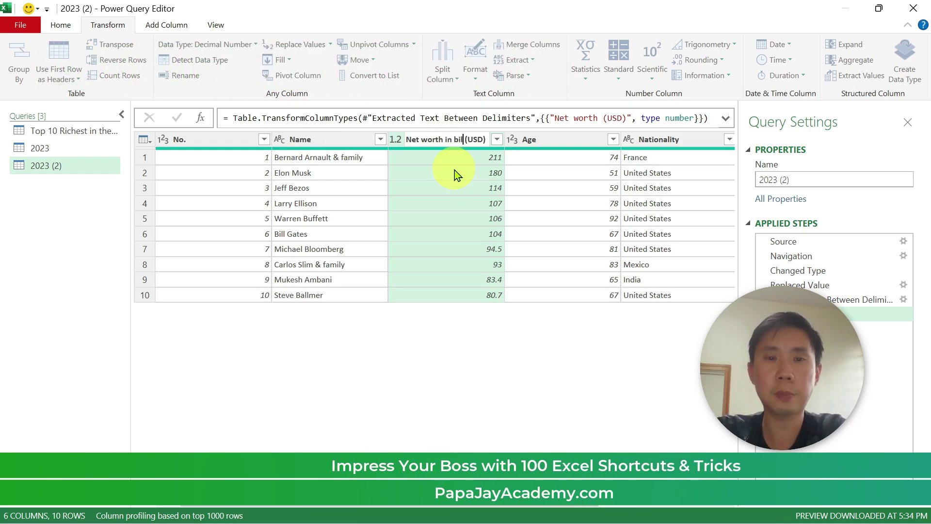
key("Return")
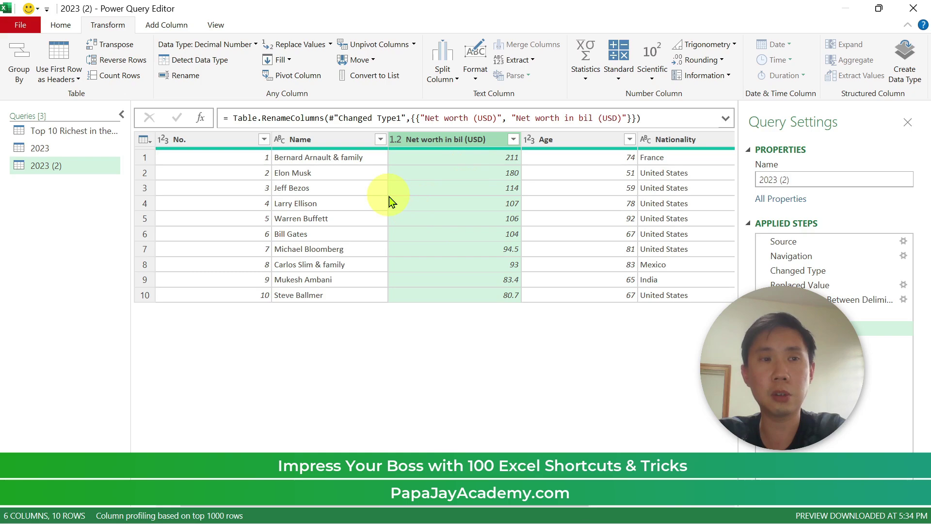
left_click(70, 25)
left_click(20, 51)
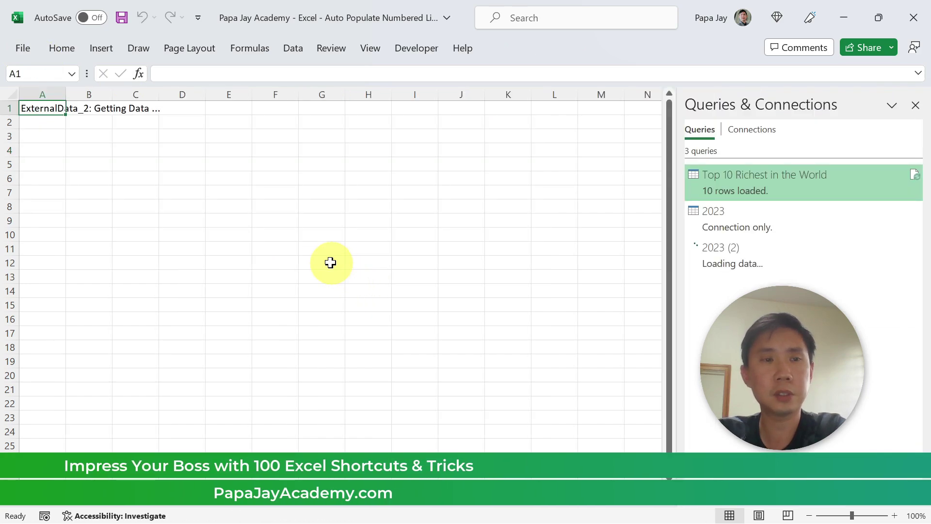
- Select the net worth values C2:C11 to confirm their Count and Sum in the status bar
left_click_drag(257, 124, 261, 249)
left_click(258, 152)
left_click_drag(259, 124, 260, 249)
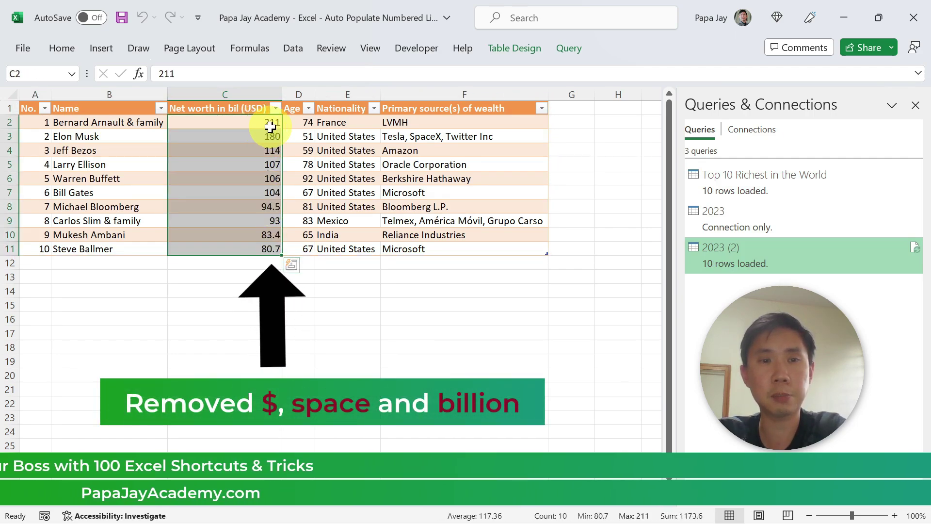
- Give the 2023 (2) table the Light style with a black header row and bordered cells
left_click(244, 151)
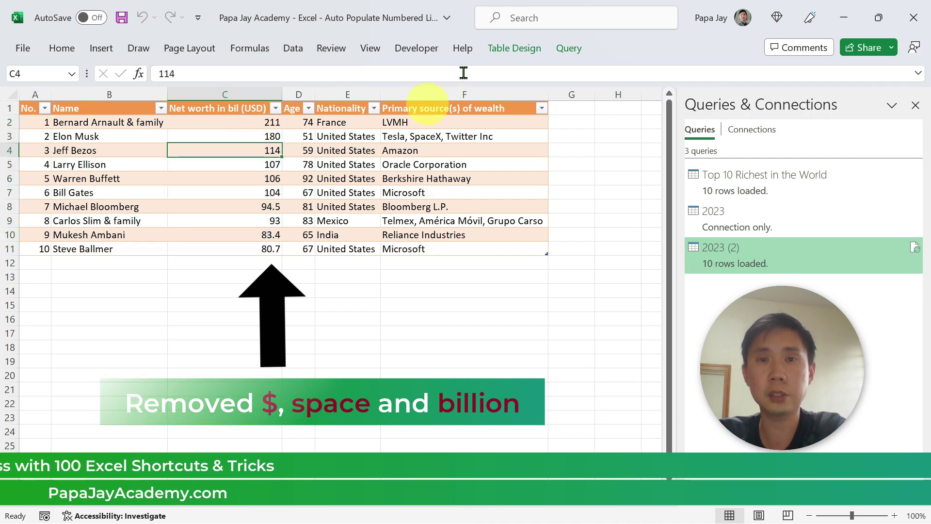
left_click(535, 51)
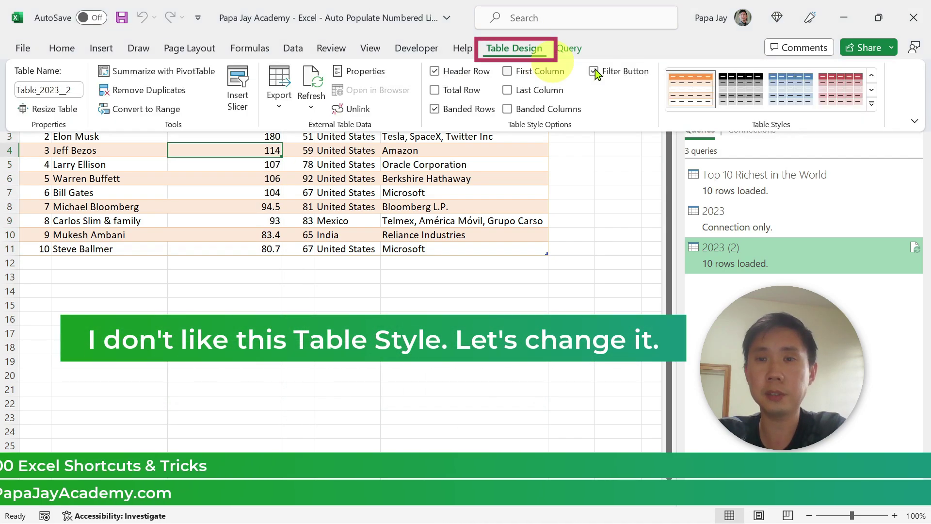
left_click(872, 108)
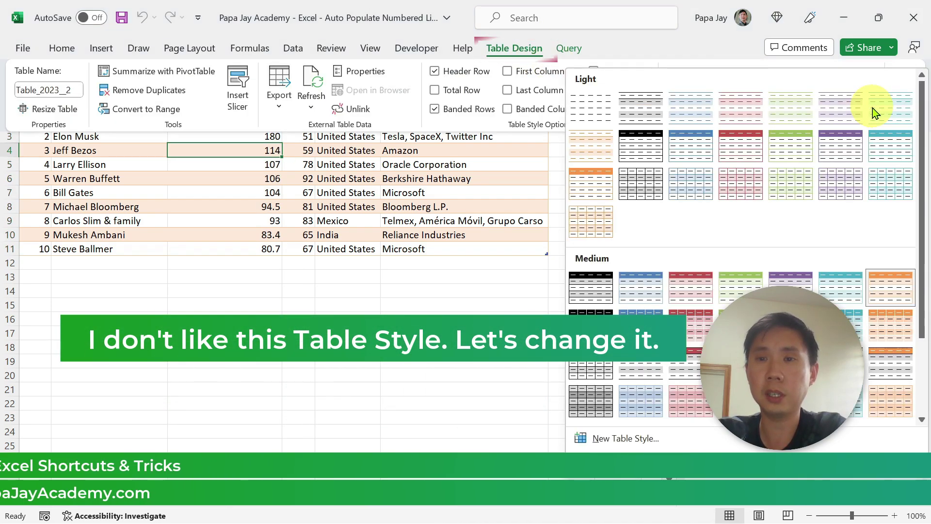
left_click(636, 147)
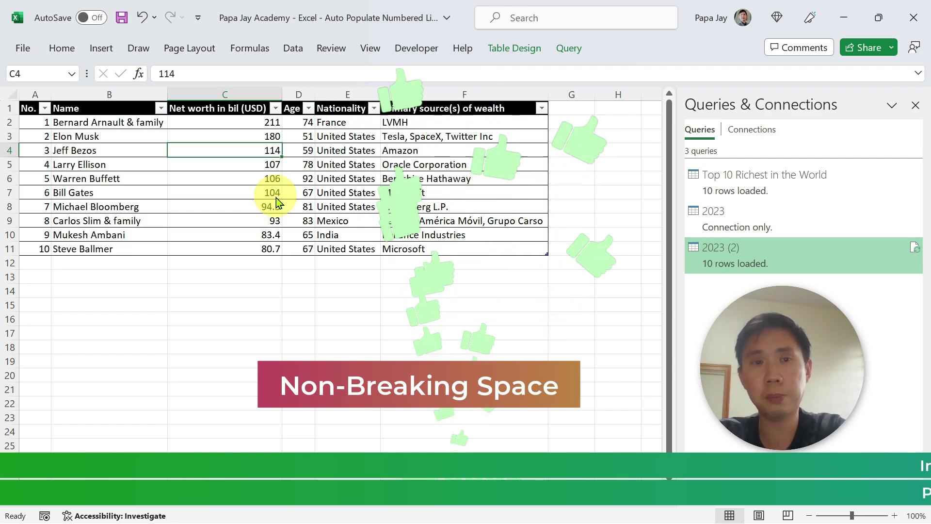
key("alt+Tab")
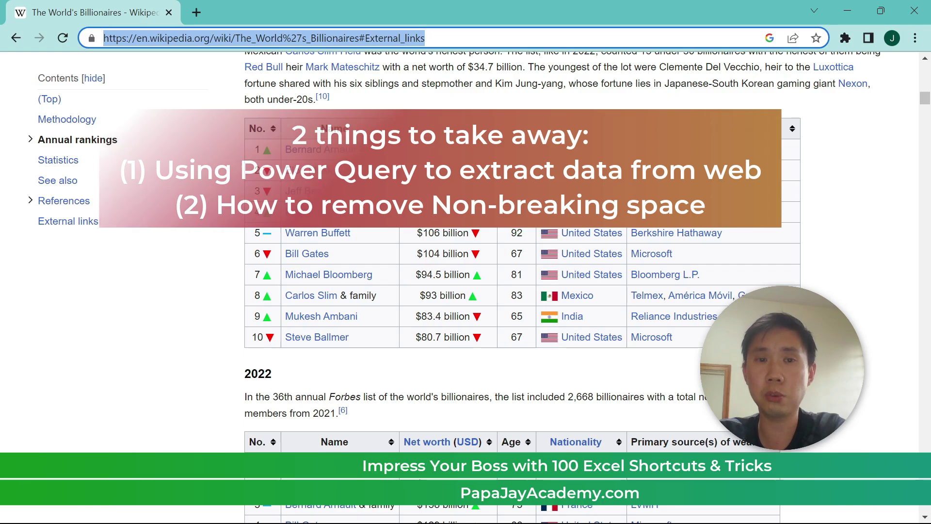
key("alt+Tab")
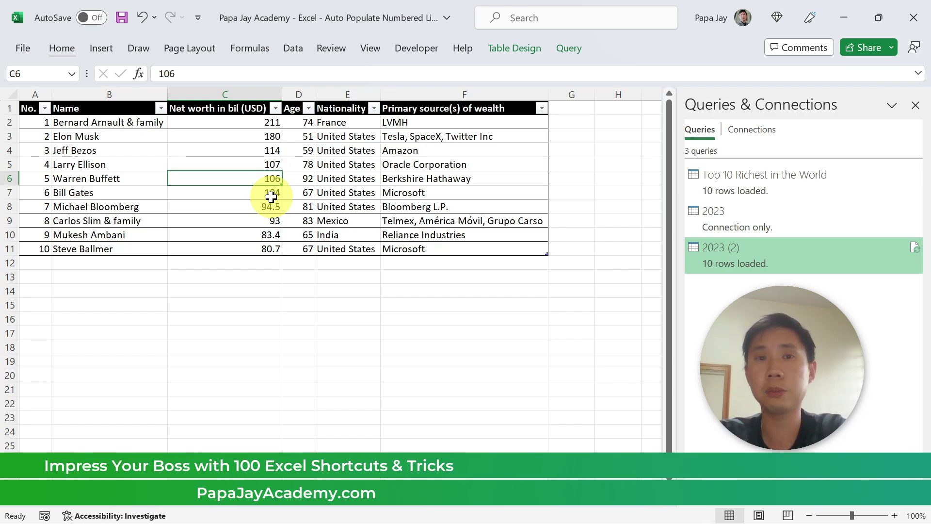
left_click_drag(270, 122, 261, 227)
left_click(261, 226)
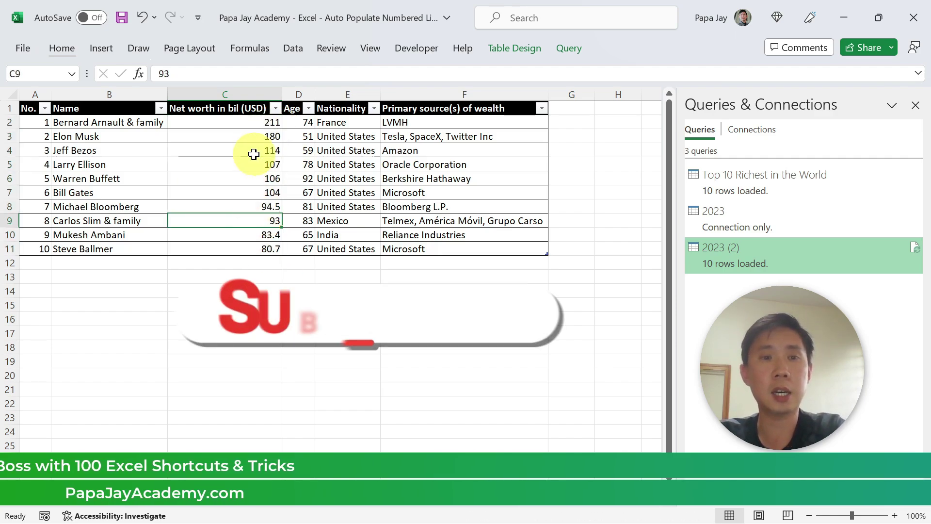